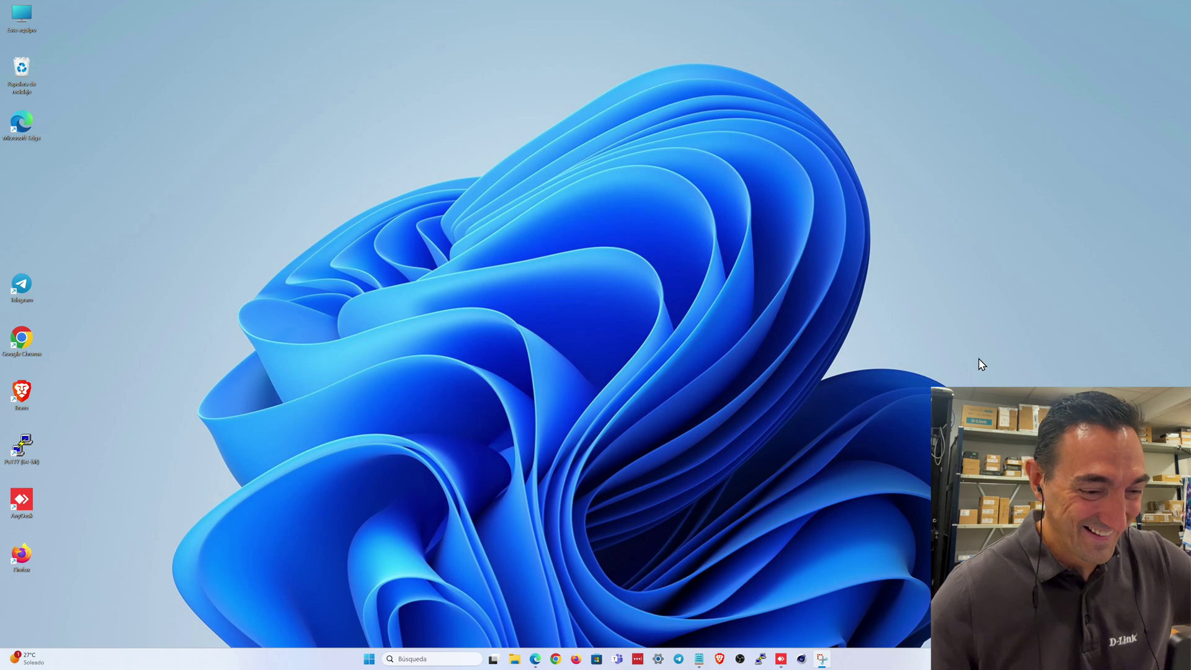
- Switch to Microsoft Edge, highlight the switch's runtime version and open the Physical Stacking settings
{"action": "left_click", "coordinate": [535, 659]}
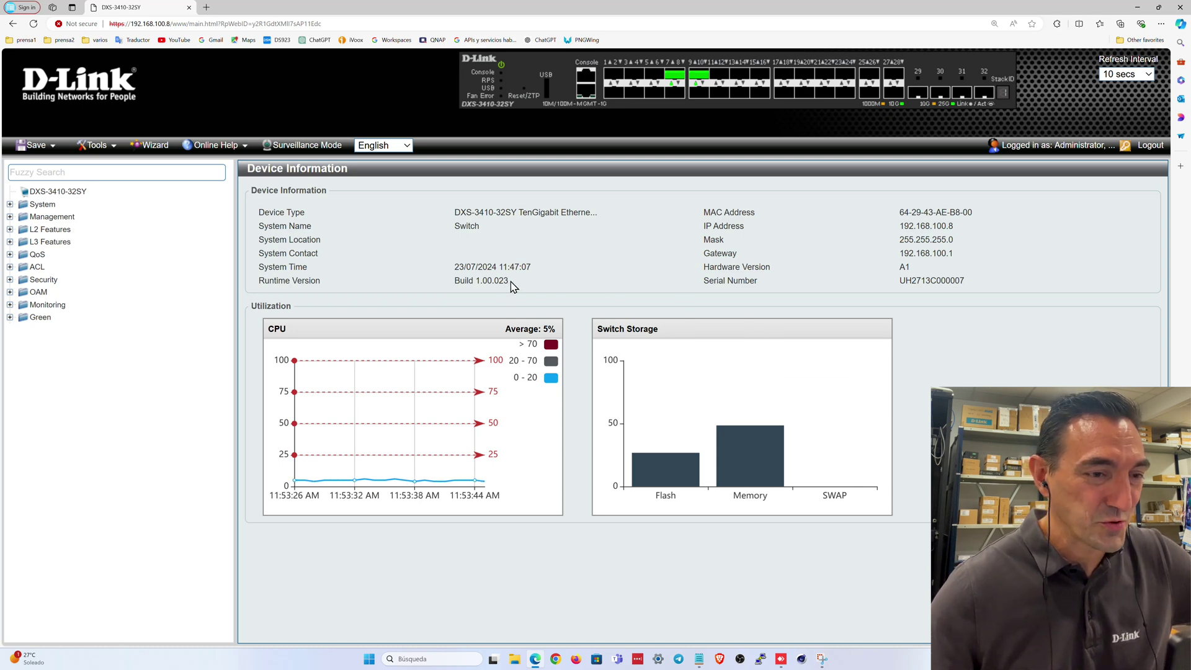
{"action": "left_click_drag", "start_coordinate": [509, 281], "coordinate": [476, 281]}
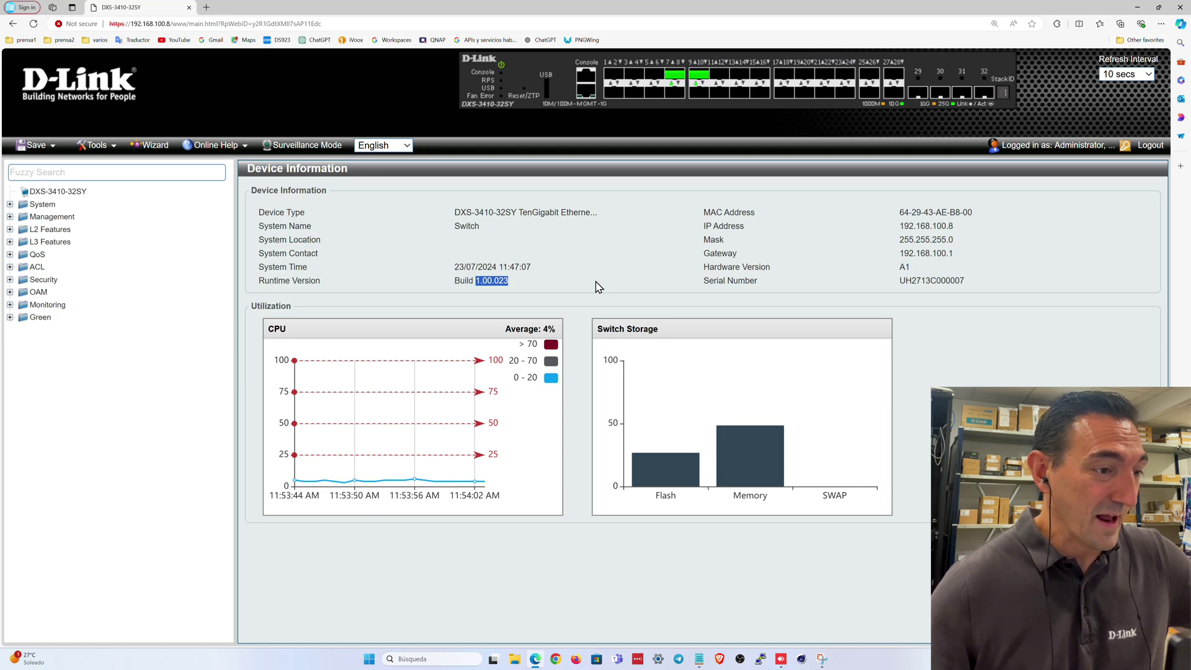
{"action": "left_click", "coordinate": [59, 217]}
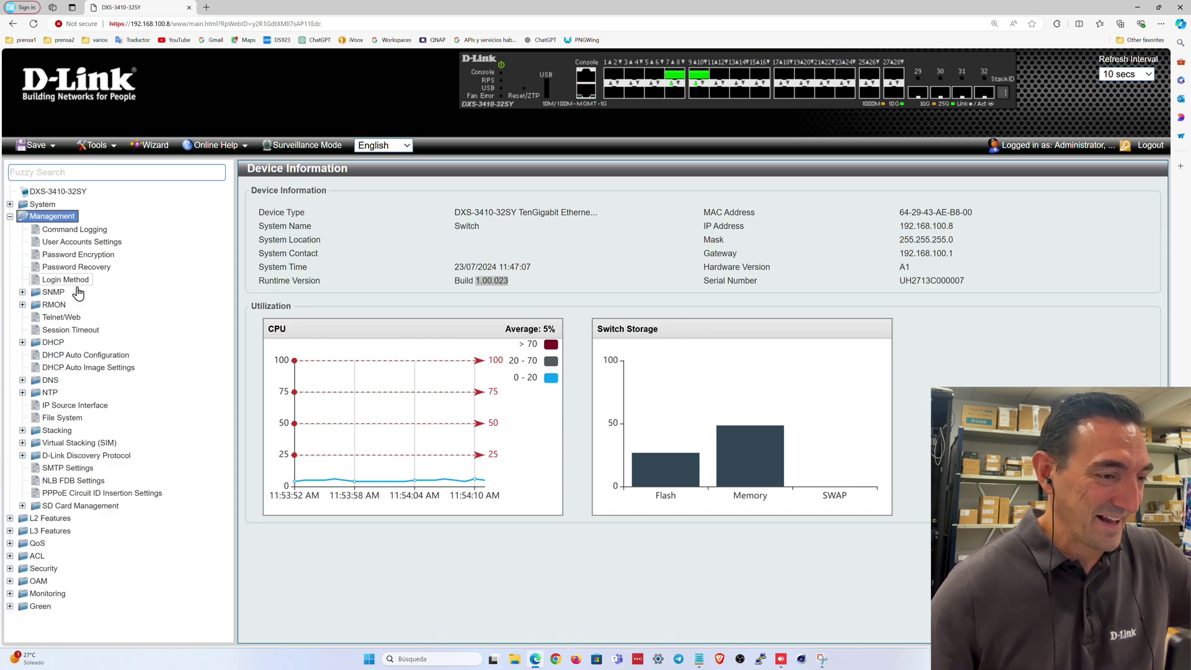
{"action": "left_click", "coordinate": [54, 434]}
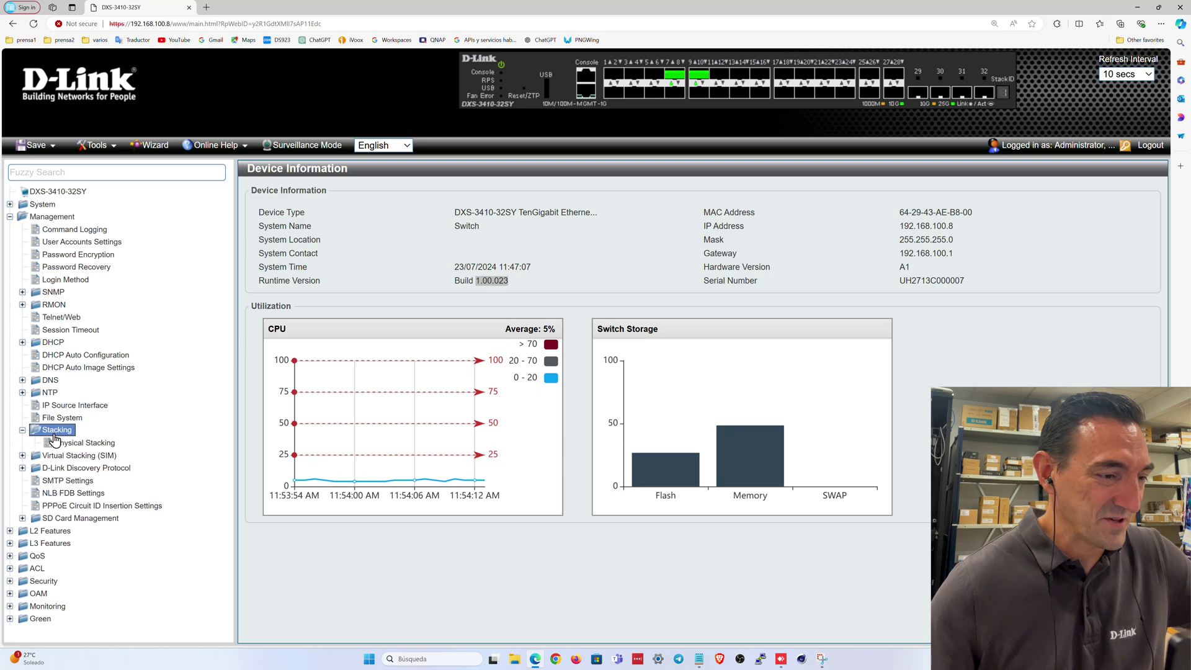
{"action": "left_click", "coordinate": [102, 443]}
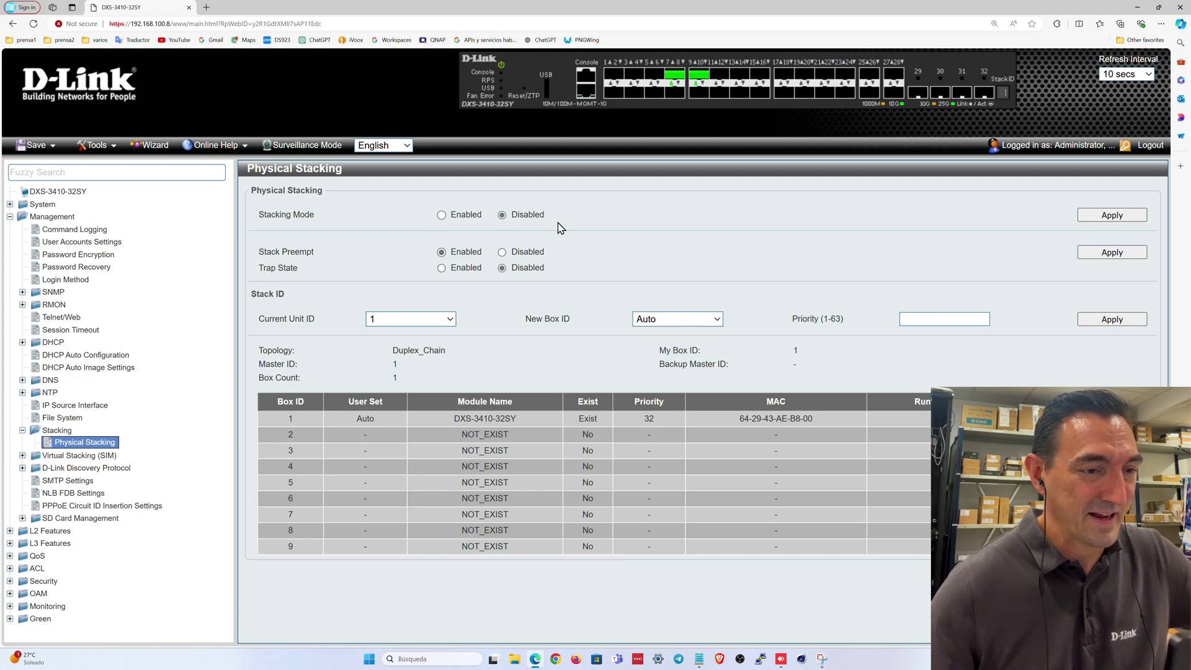
- Enable Stacking Mode on the switch and apply the setting
{"action": "left_click", "coordinate": [441, 215]}
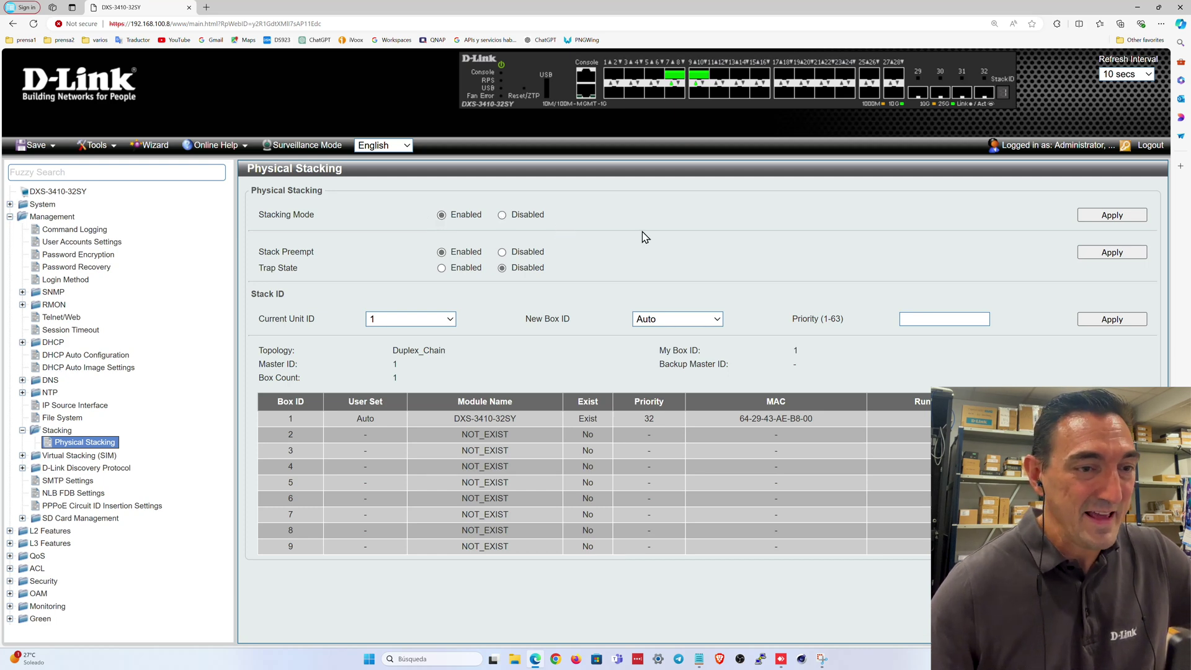
{"action": "left_click", "coordinate": [1097, 216]}
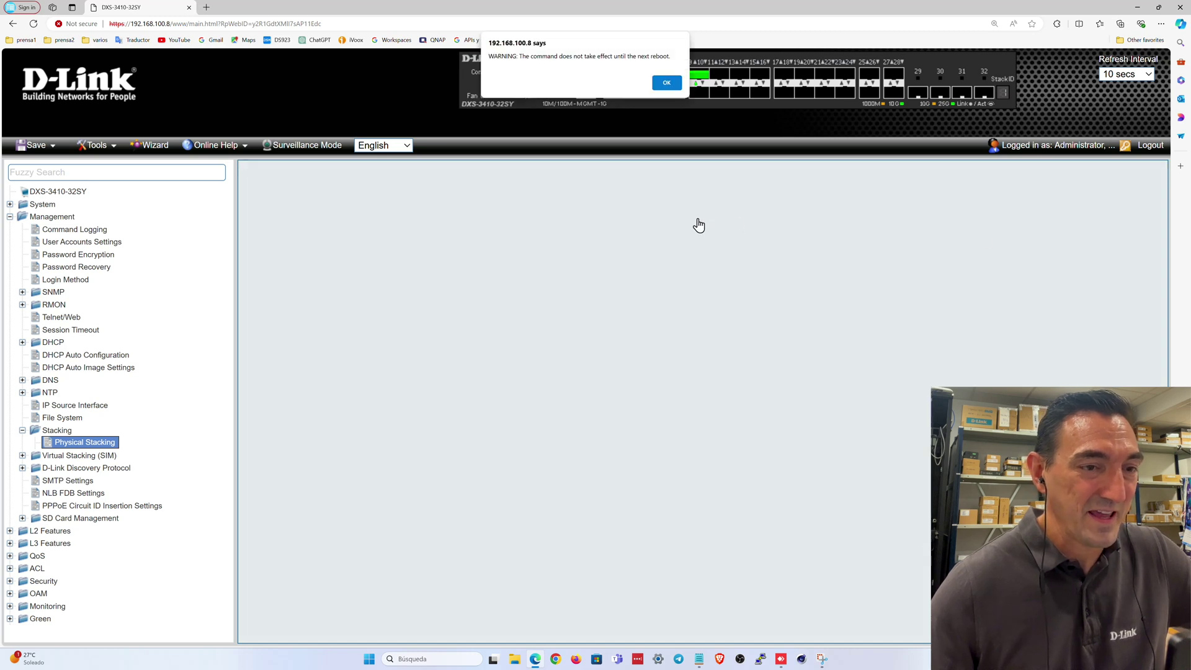
{"action": "left_click", "coordinate": [667, 83]}
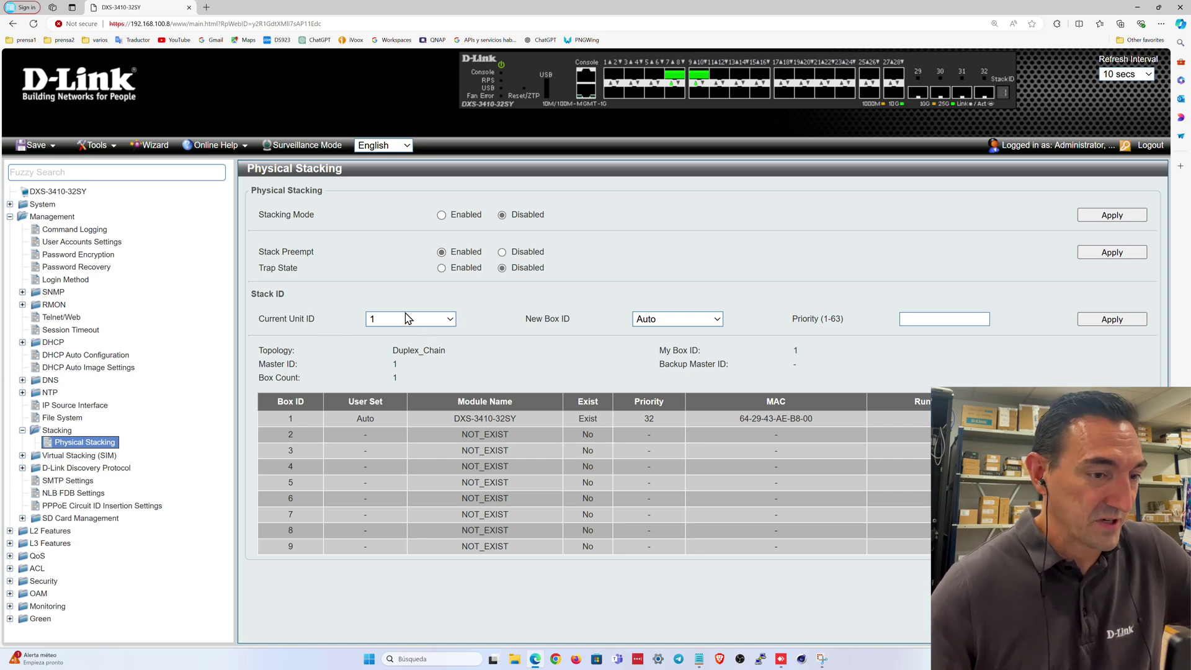
- Assign New Box ID 1 and priority 10 to current unit 1, and apply the stack ID settings
{"action": "left_click", "coordinate": [450, 320]}
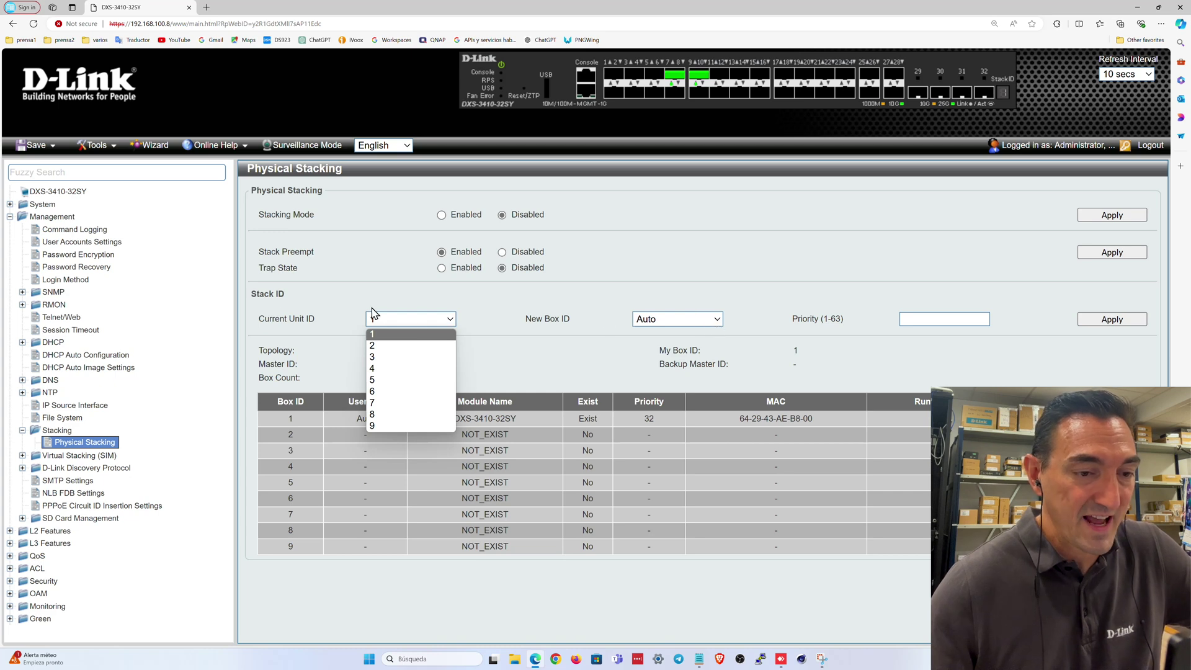
{"action": "left_click", "coordinate": [717, 321]}
{"action": "left_click", "coordinate": [707, 347]}
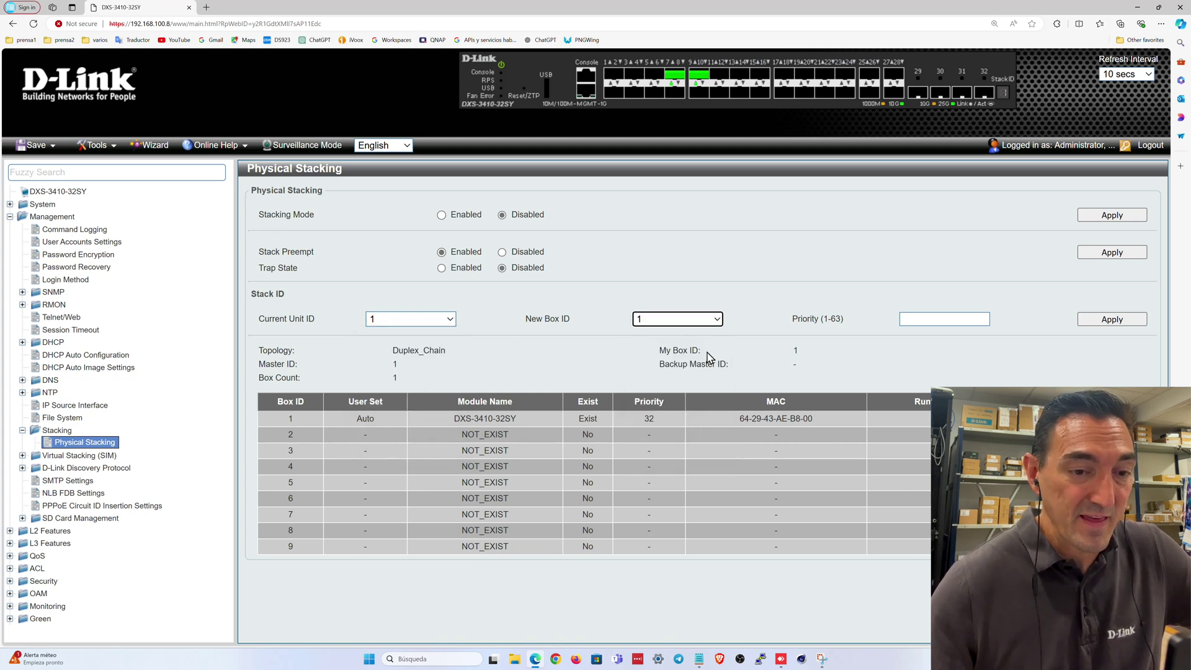
{"action": "left_click", "coordinate": [922, 317]}
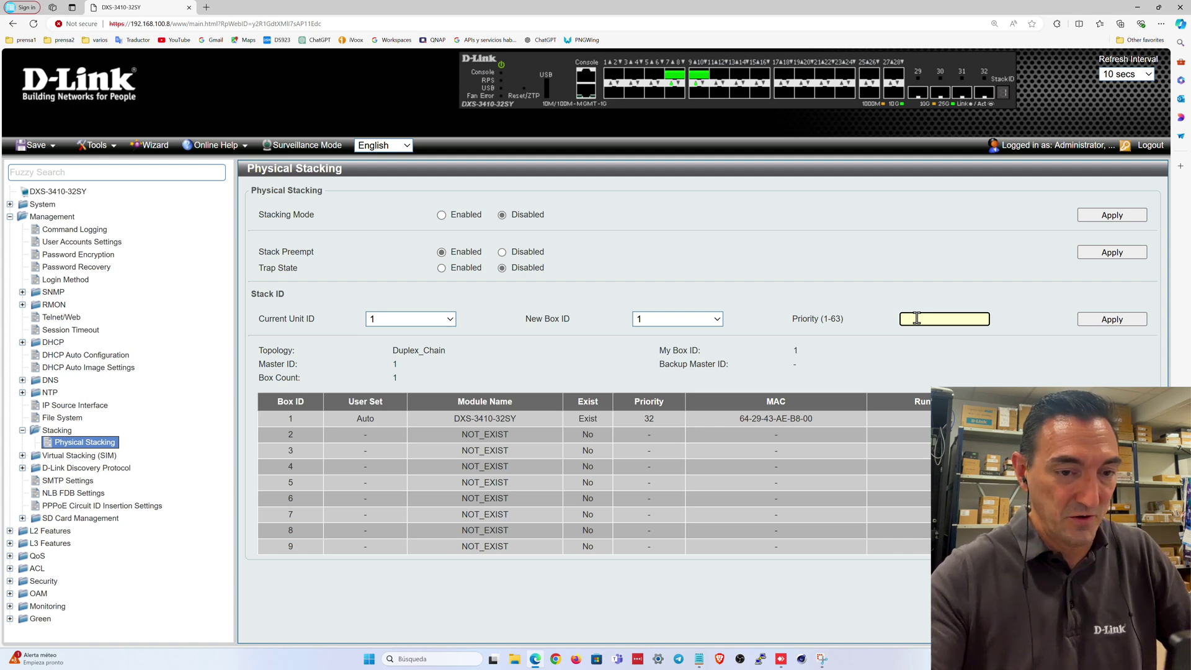
{"action": "type", "text": "10"}
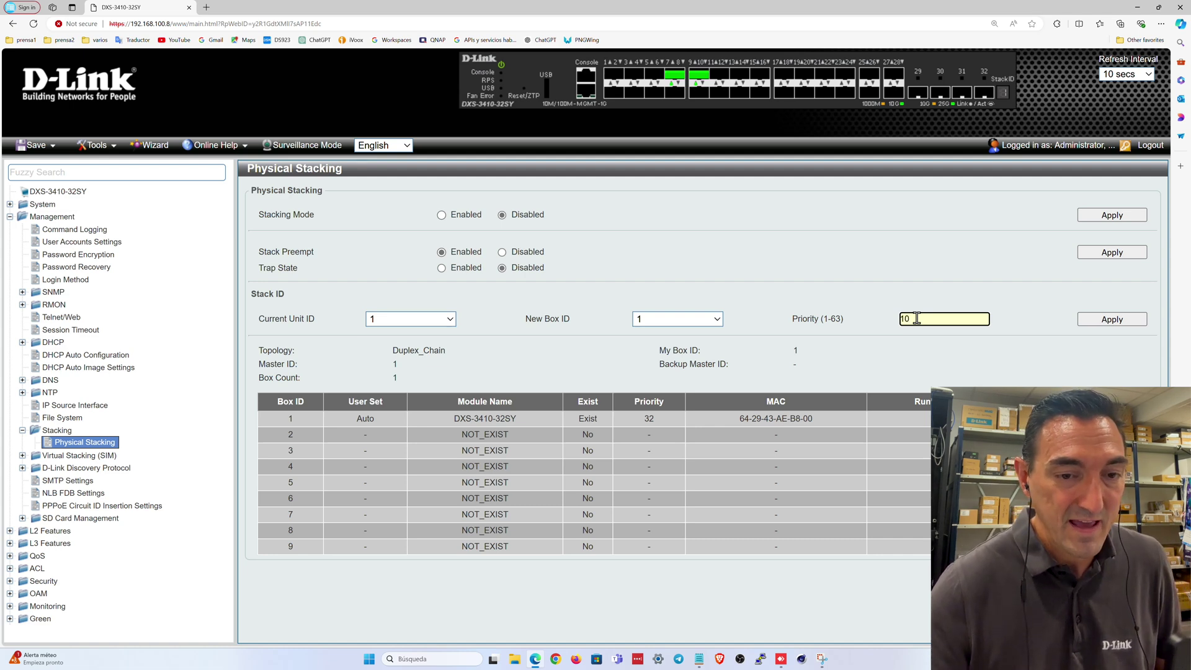
{"action": "left_click", "coordinate": [1116, 320]}
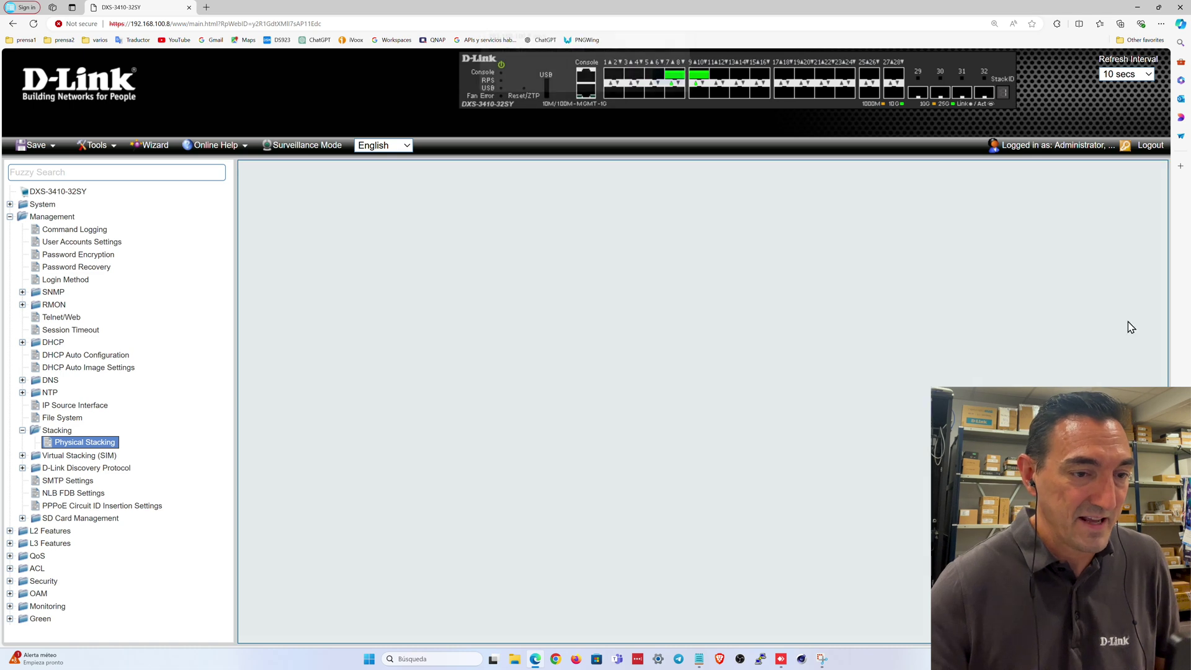
{"action": "left_click", "coordinate": [665, 81]}
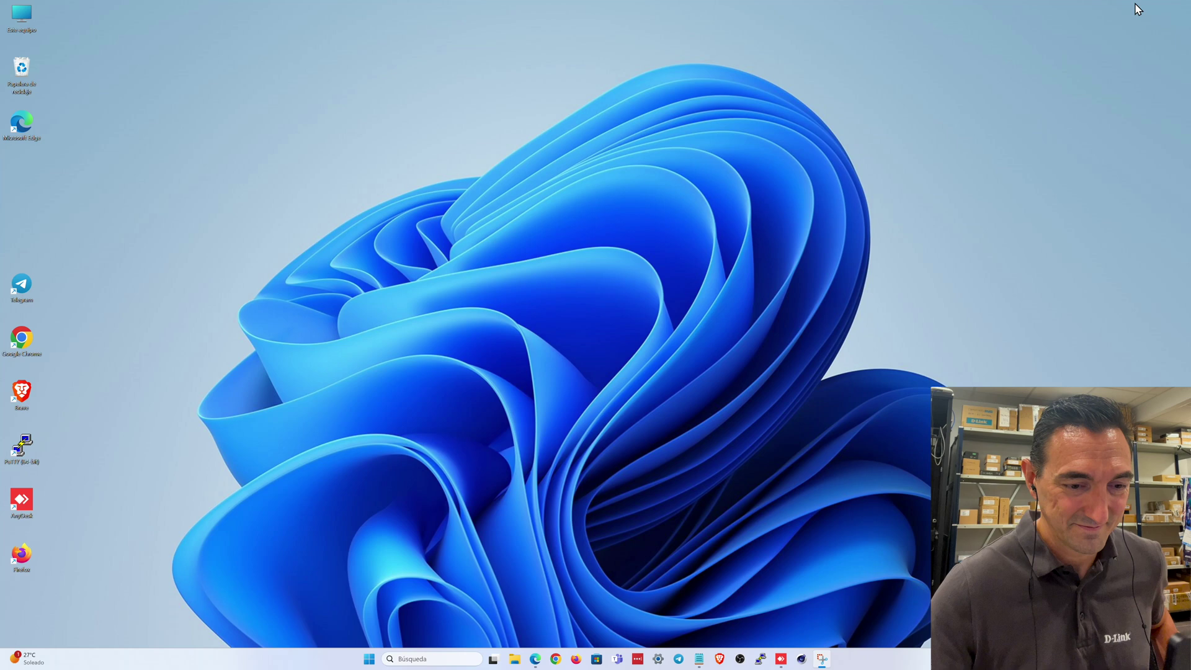
- Switch to PuTTY, open an SSH session to 192.168.100.8 and log in with the account's username
{"action": "left_click", "coordinate": [1137, 7]}
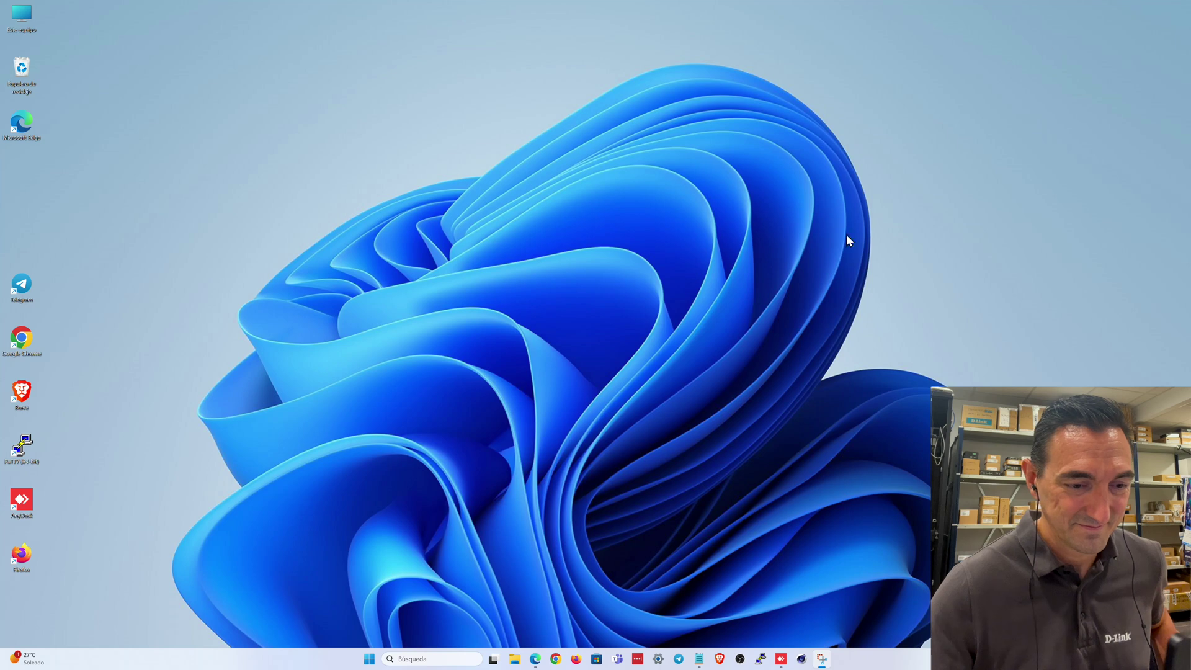
{"action": "left_click", "coordinate": [760, 659]}
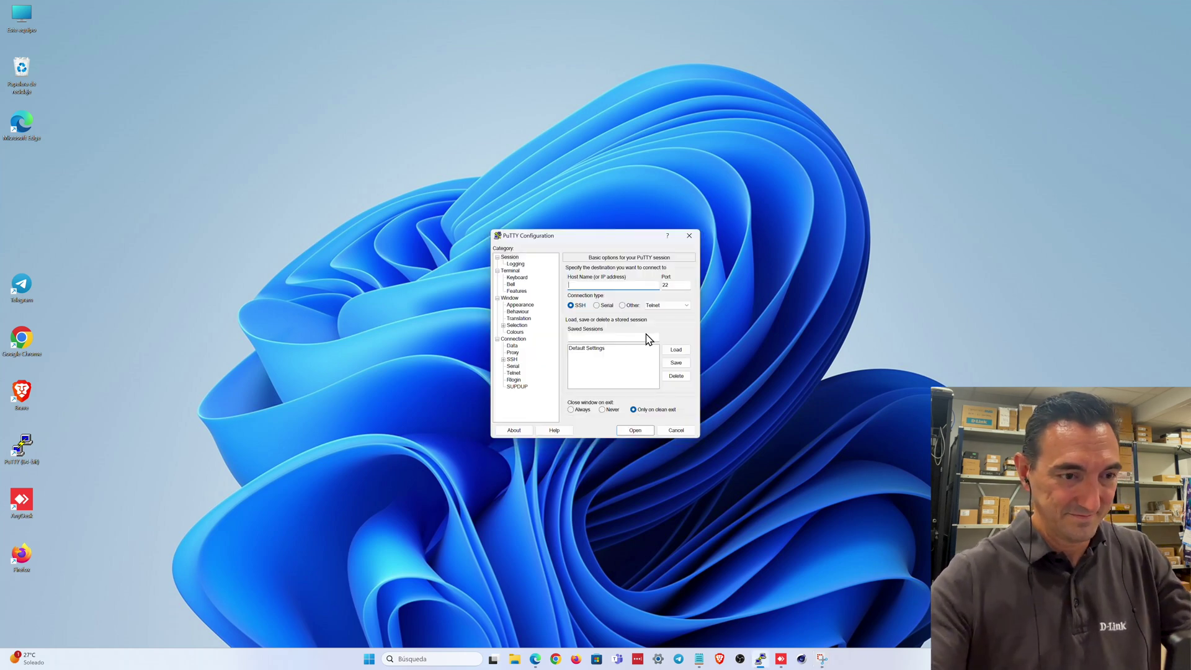
{"action": "type", "text": "192."}
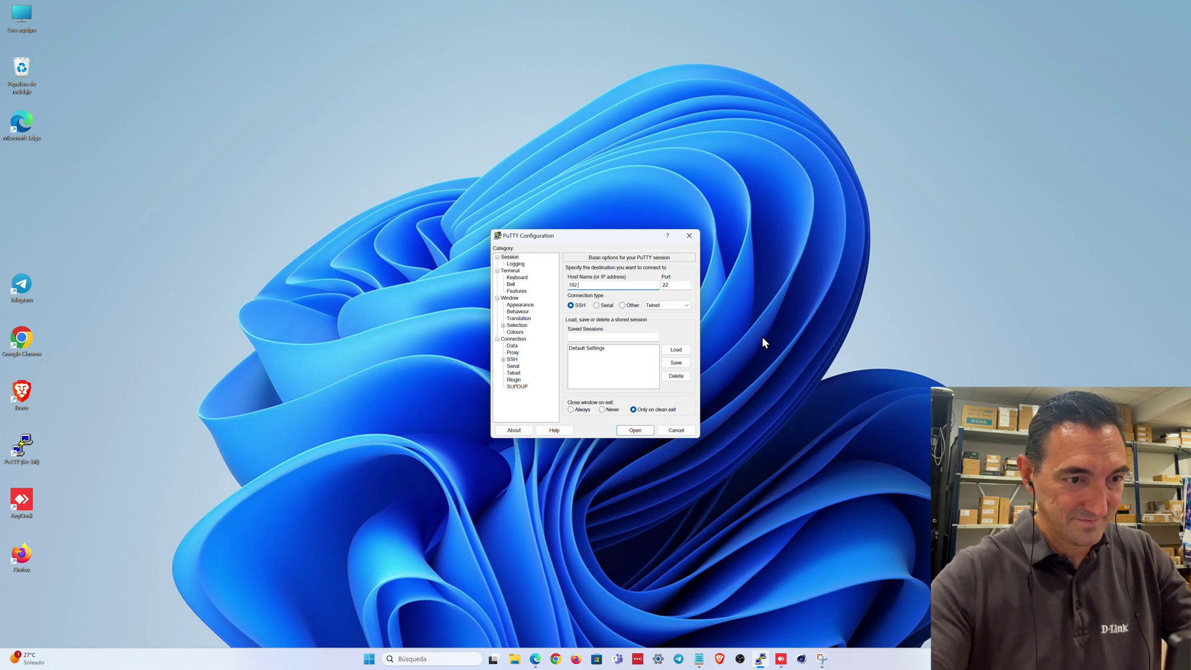
{"action": "type", "text": "168.200"}
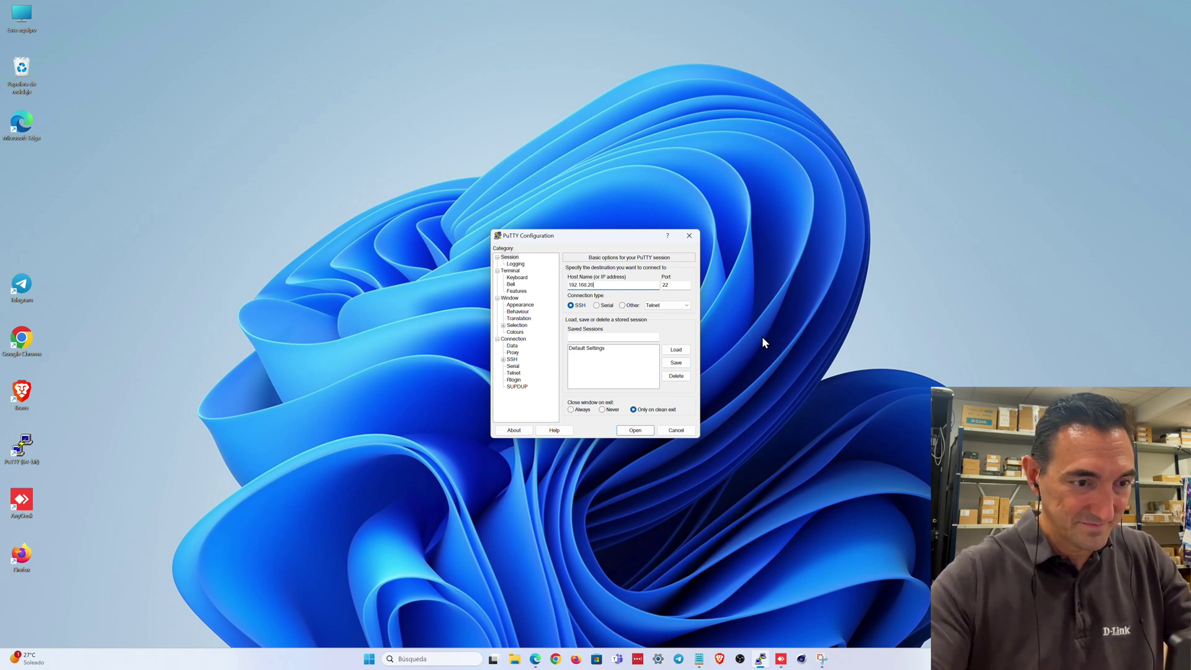
{"action": "key", "text": "BackSpace"}
{"action": "key", "text": "BackSpace"}
{"action": "key", "text": "BackSpace"}
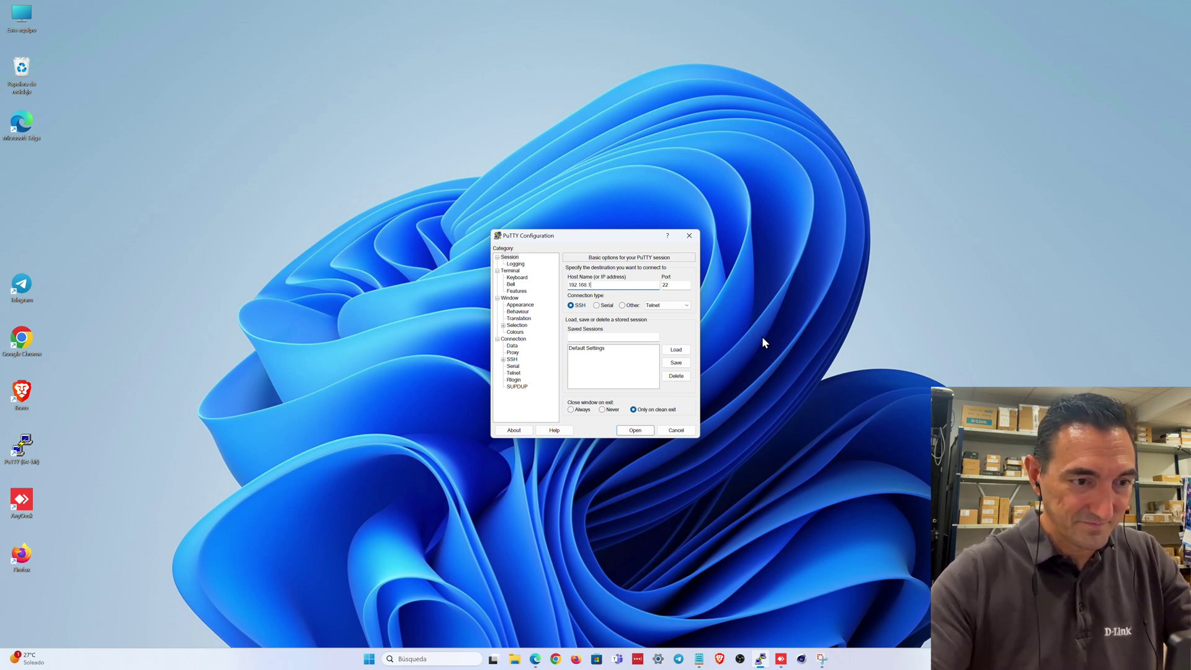
{"action": "type", "text": "100.8"}
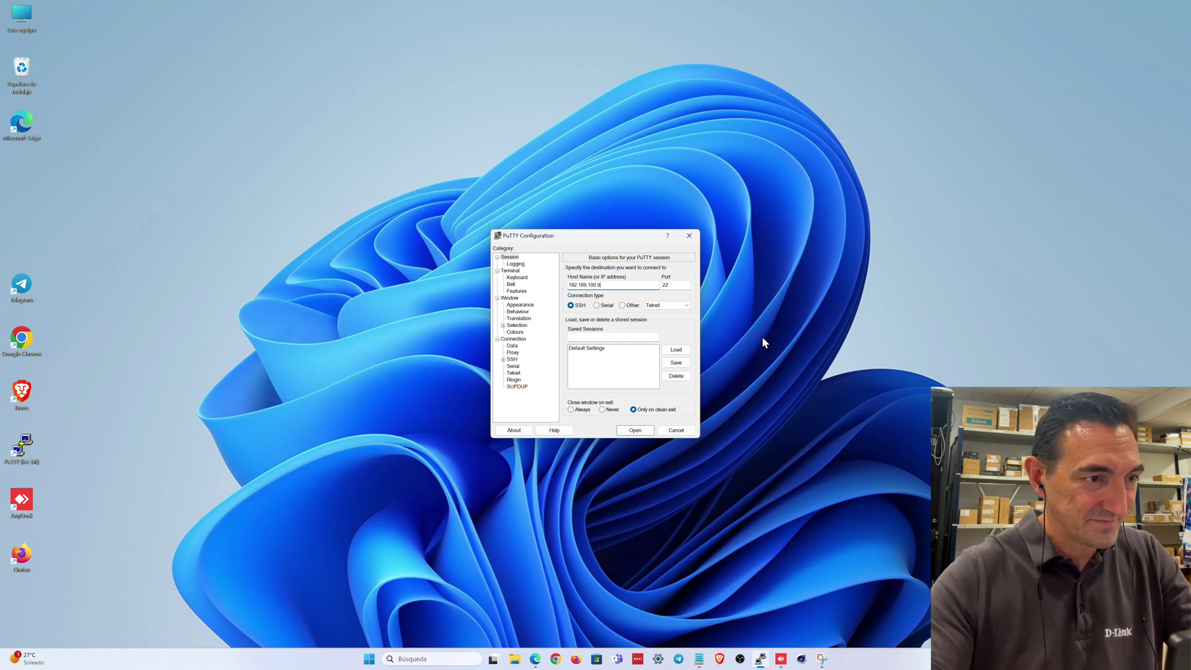
{"action": "key", "text": "Return"}
{"action": "type", "text": "Alberto"}
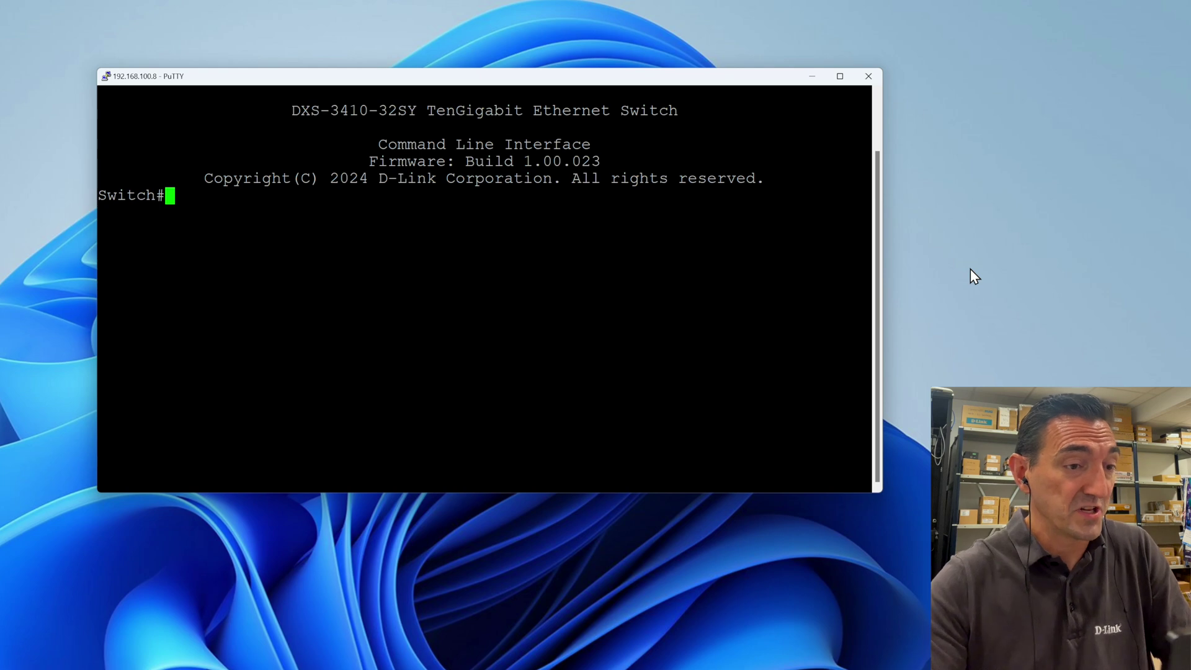
- Enter the switch's global configuration mode with the configure terminal command
{"action": "type", "text": "conf"}
{"action": "key", "text": "Tab"}
{"action": "type", "text": "t"}
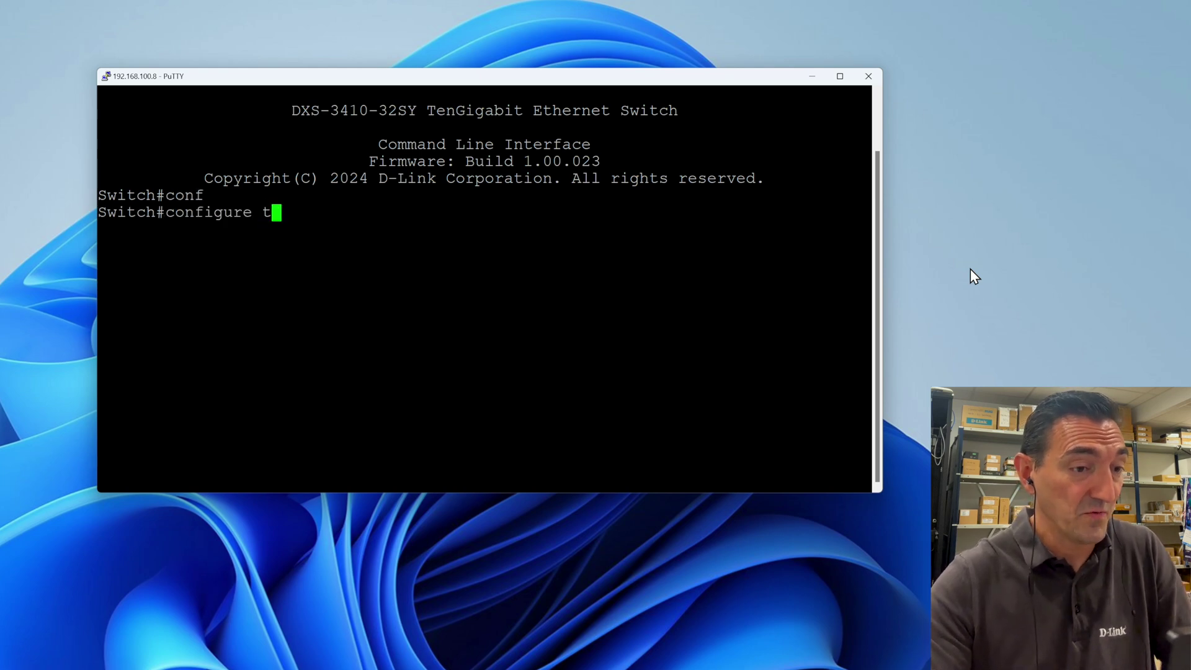
{"action": "key", "text": "Tab"}
{"action": "key", "text": "Return"}
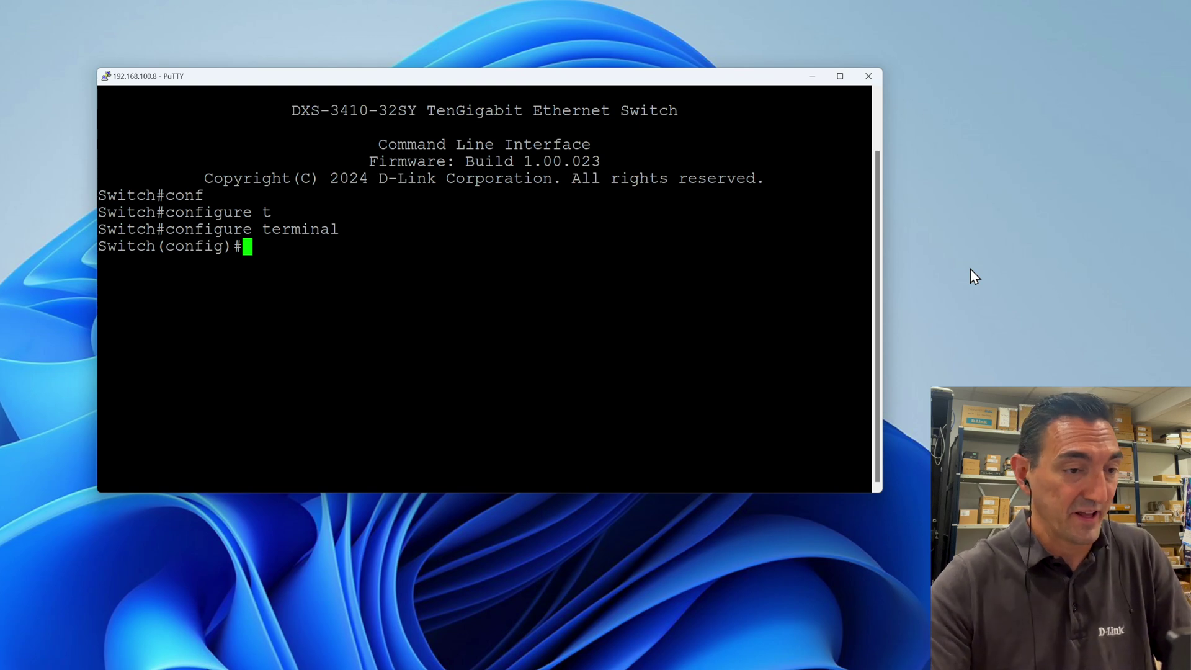
- List the vlan command's options, create VLANs 2-4 and return to global configuration mode
{"action": "type", "text": "vlan "}
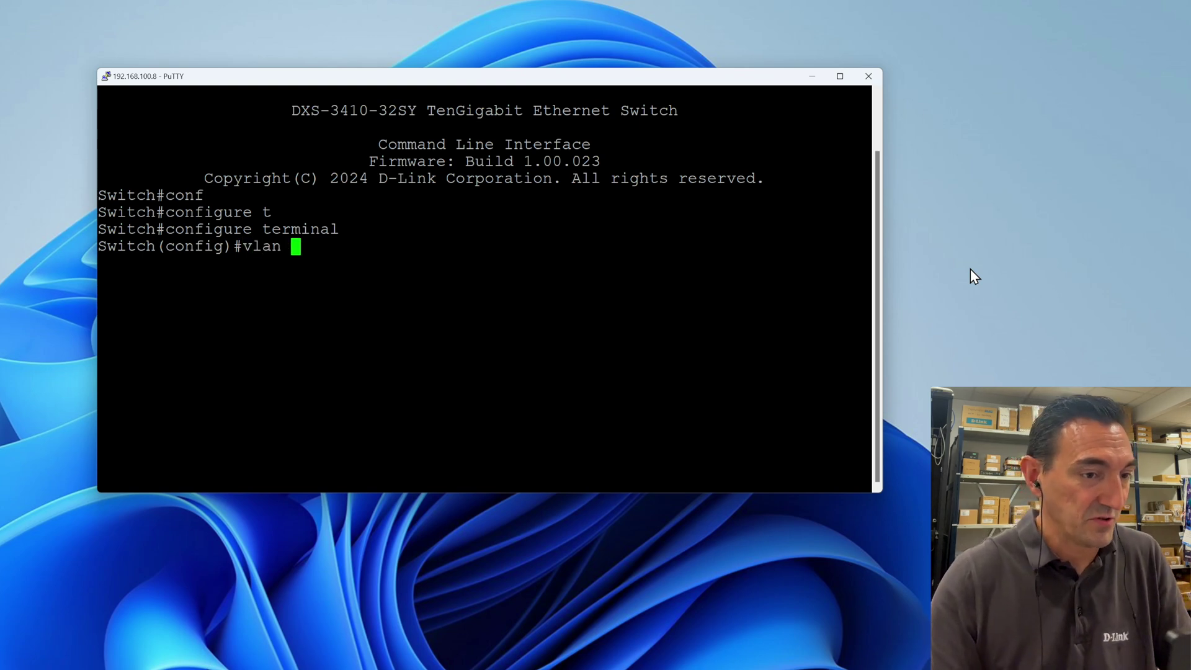
{"action": "type", "text": "?"}
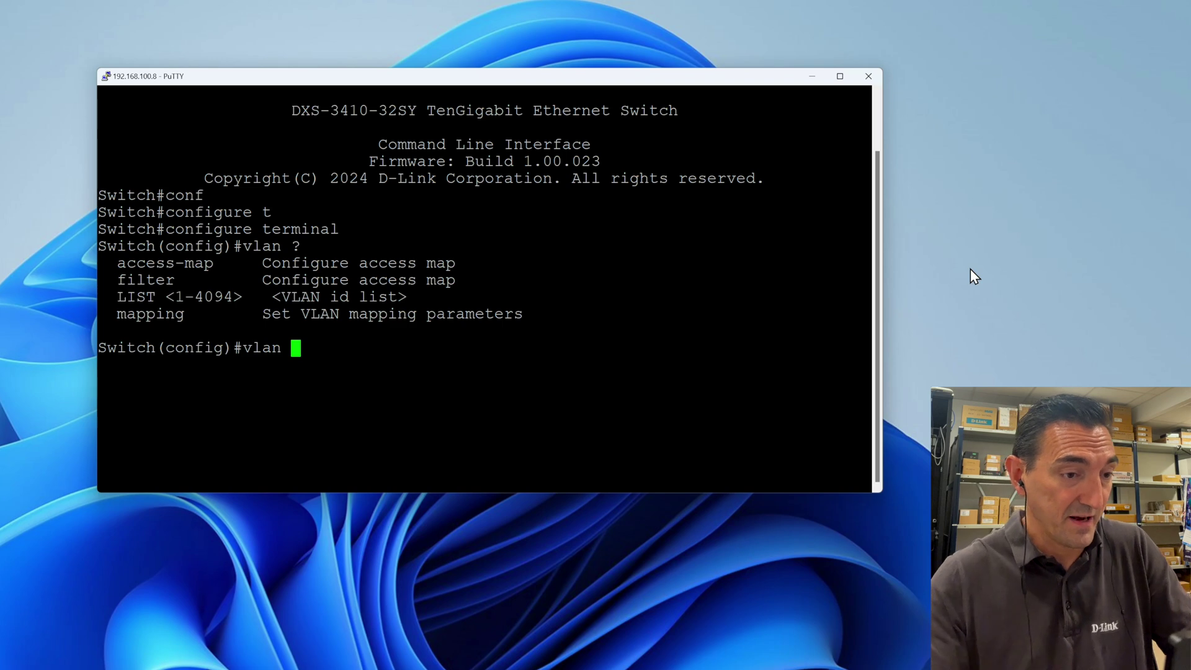
{"action": "type", "text": "2"}
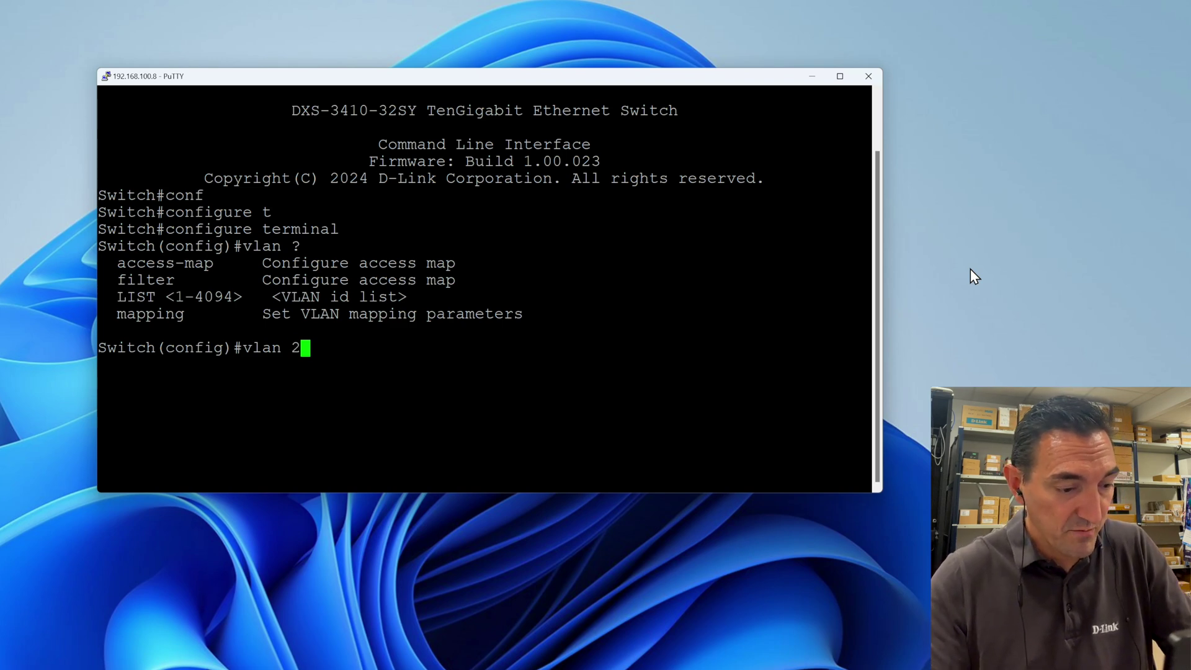
{"action": "type", "text": "-4"}
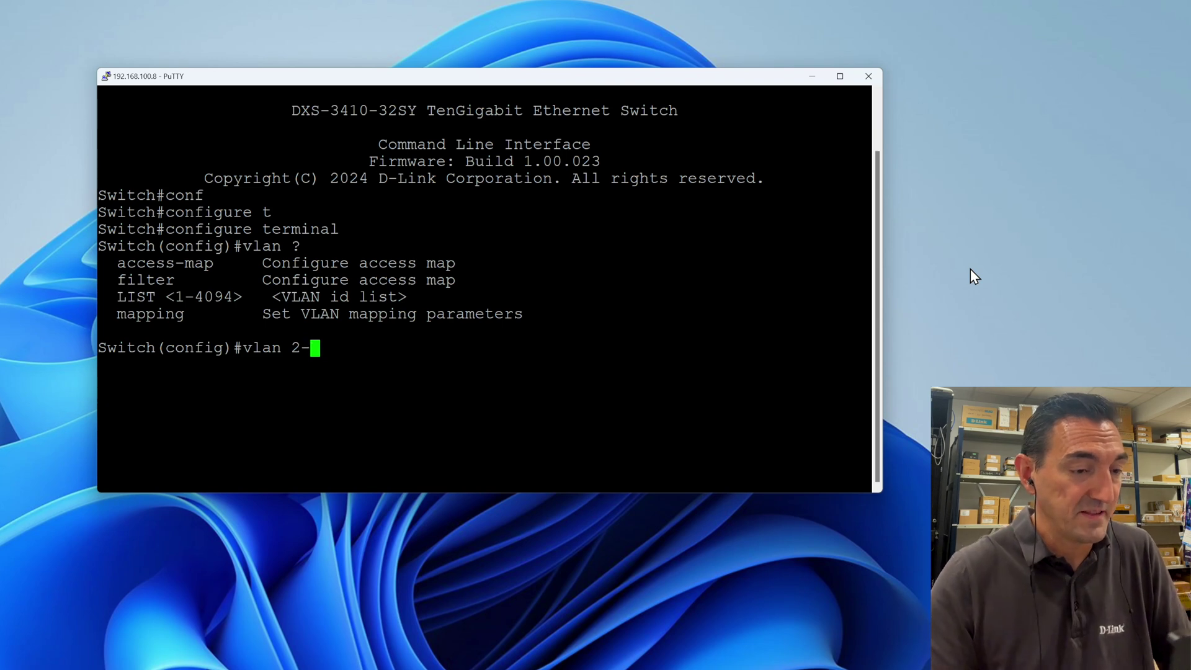
{"action": "key", "text": "Return"}
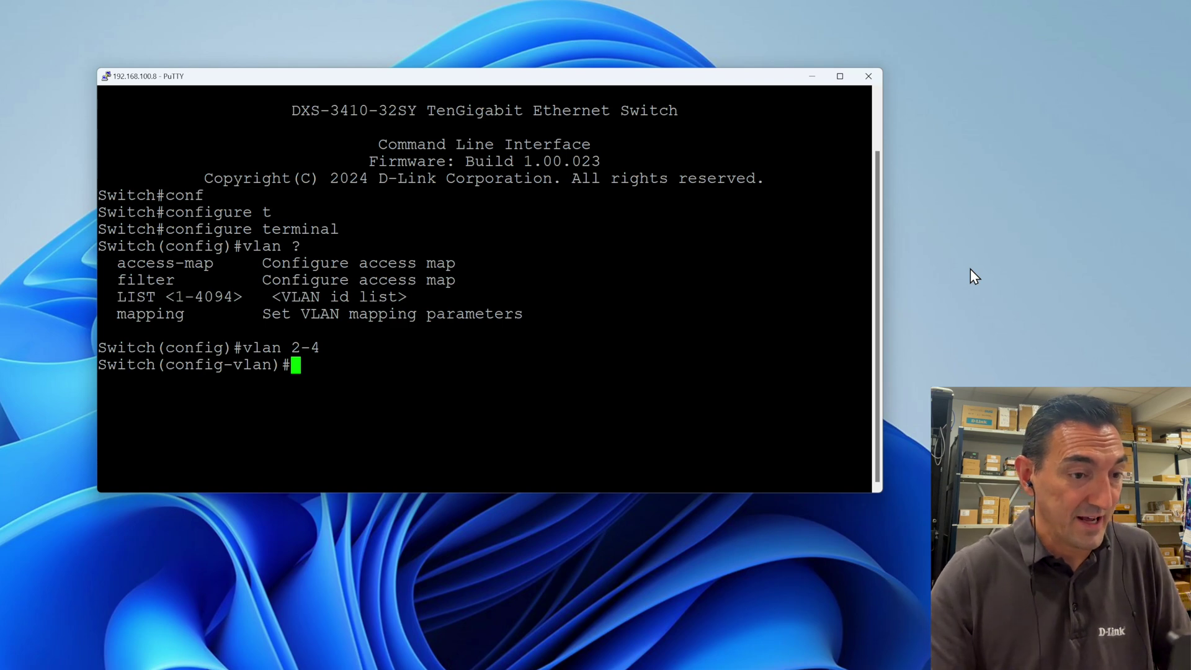
{"action": "type", "text": "exit"}
{"action": "key", "text": "Return"}
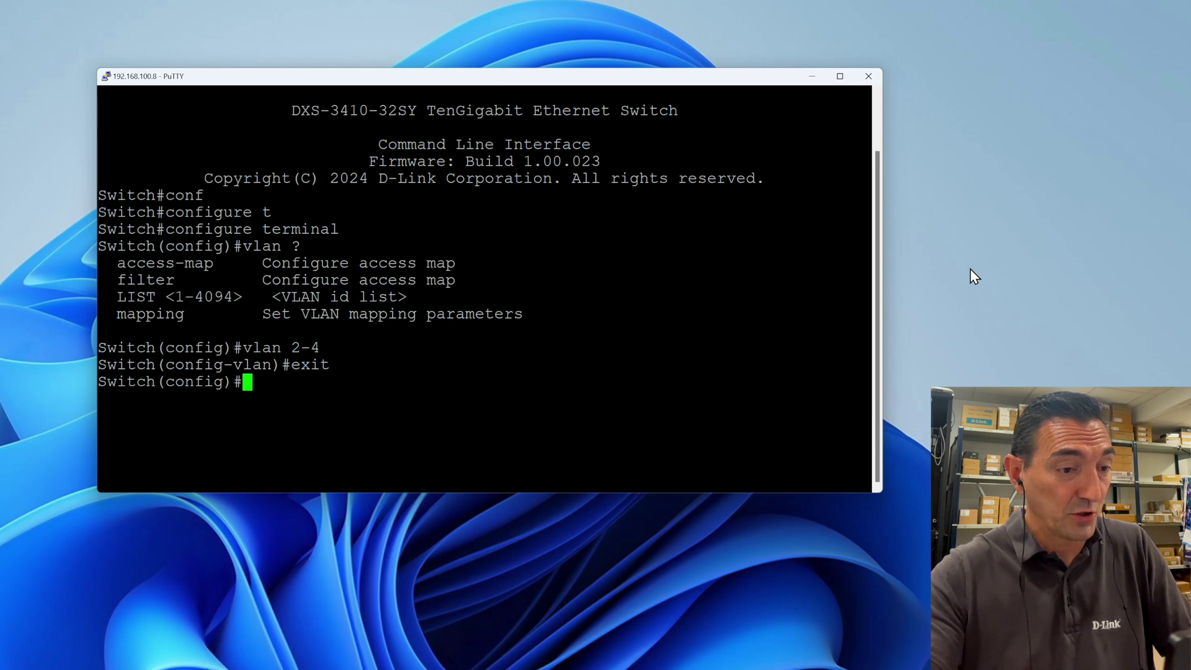
- Add the interface range ethernet 1/0/20-24 to channel-group 2 in active mode
{"action": "type", "text": "interf"}
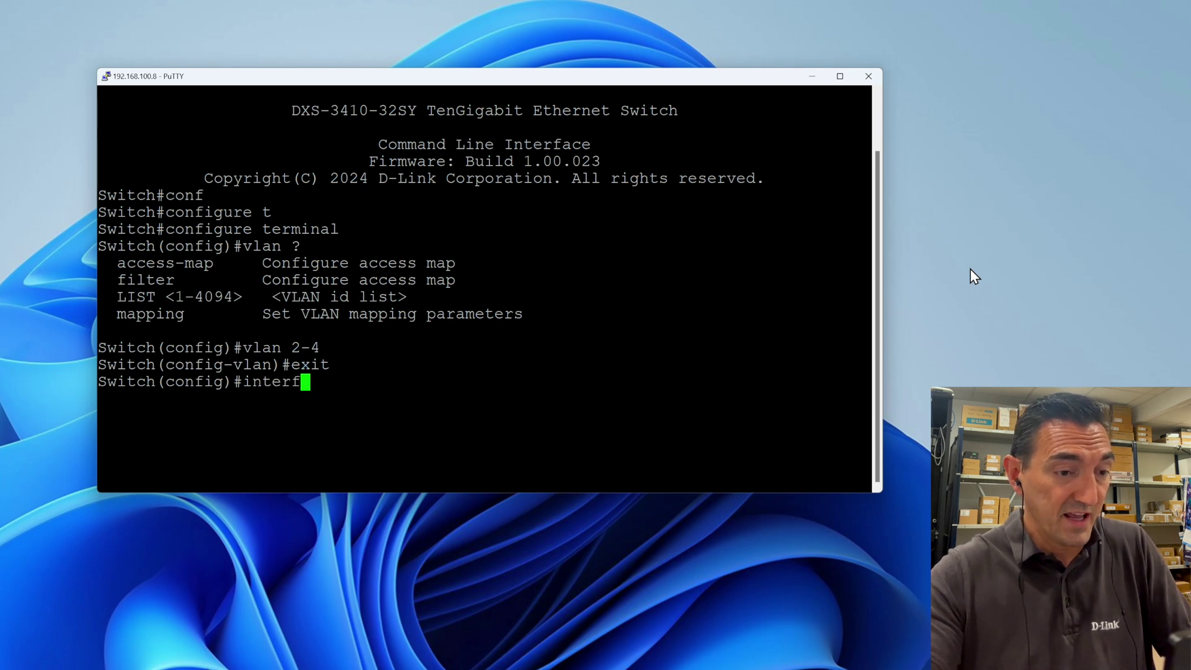
{"action": "type", "text": "ace range ethernet "}
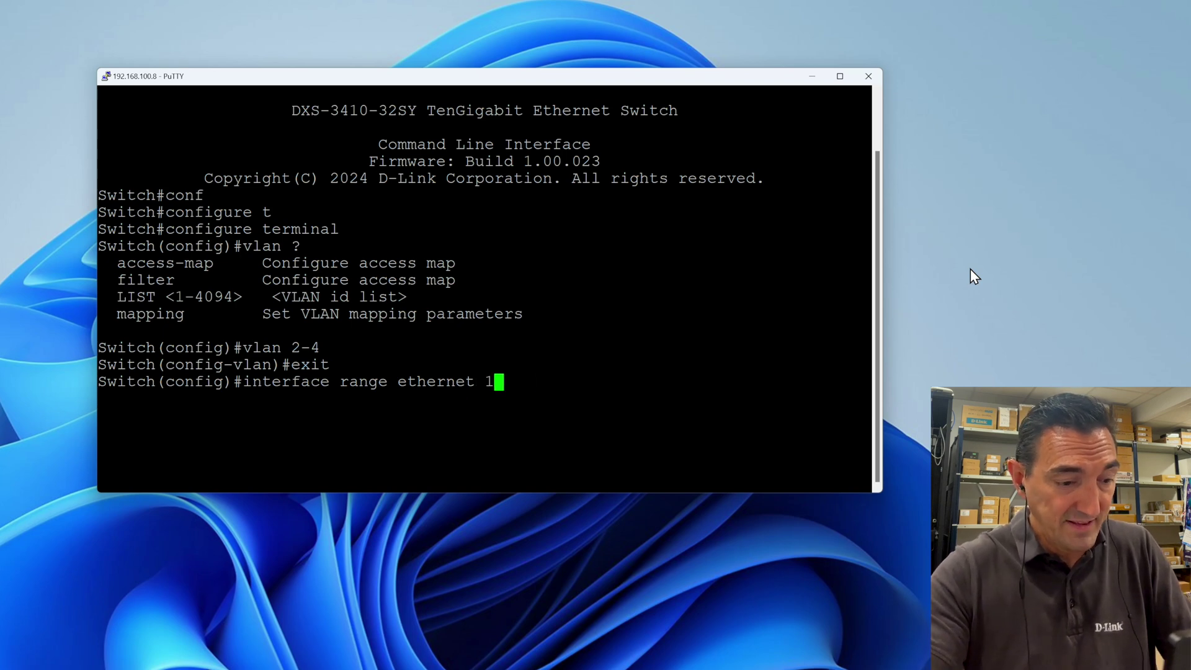
{"action": "type", "text": "1/0/20-24"}
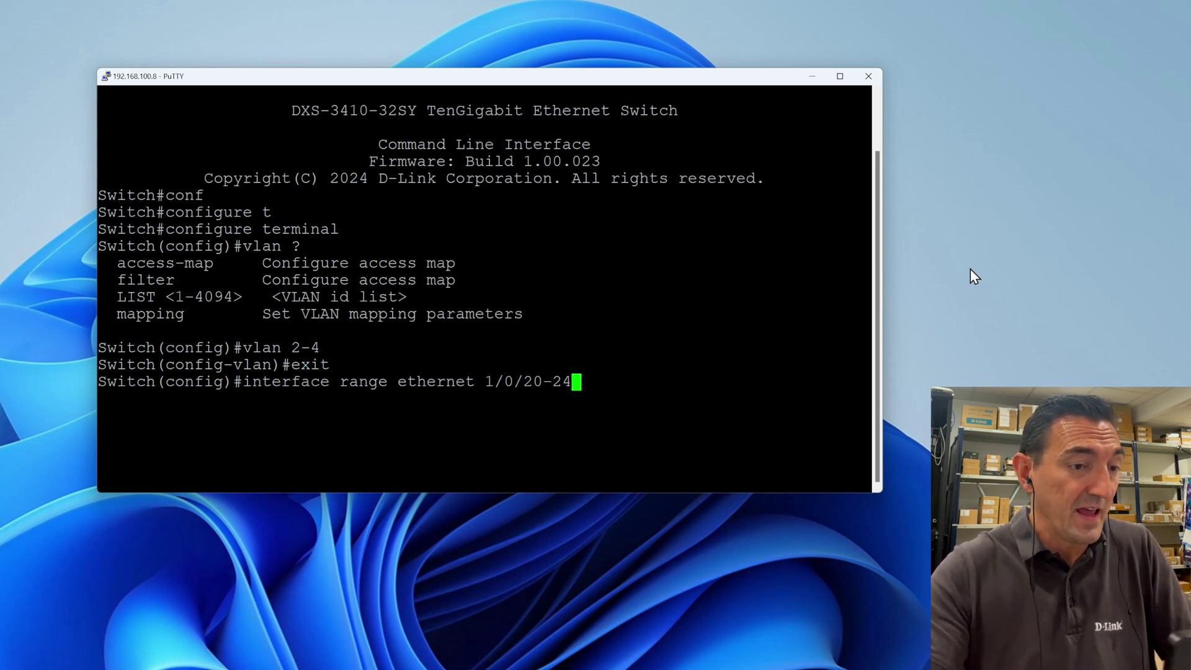
{"action": "key", "text": "Return"}
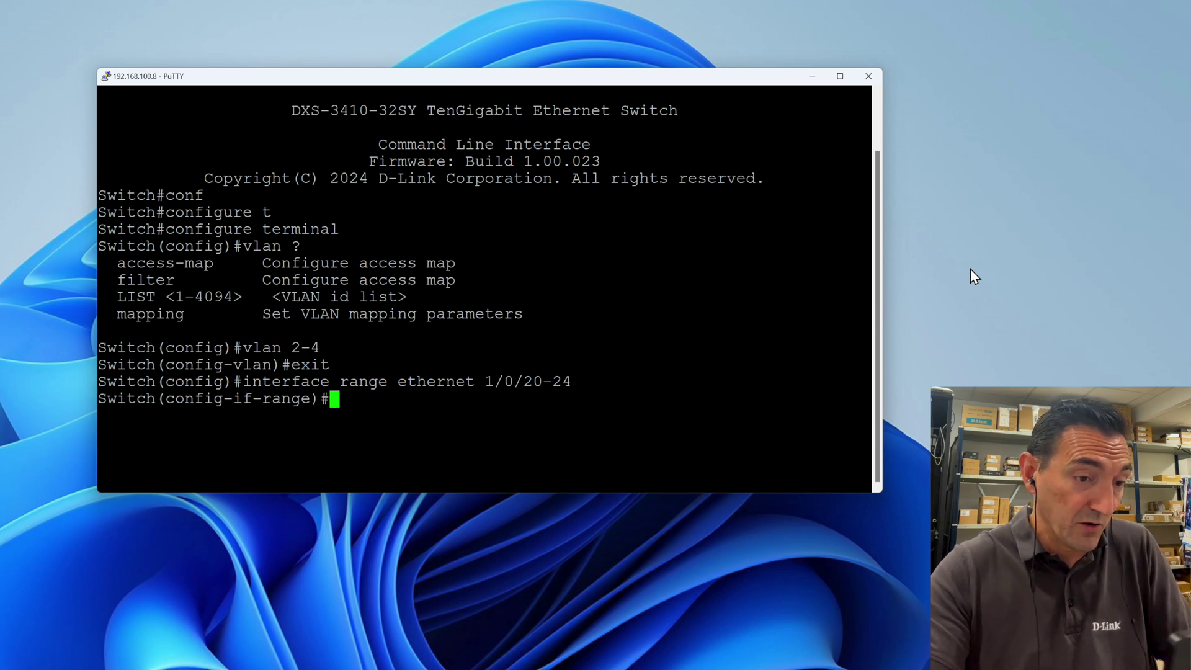
{"action": "type", "text": "chan"}
{"action": "key", "text": "Tab"}
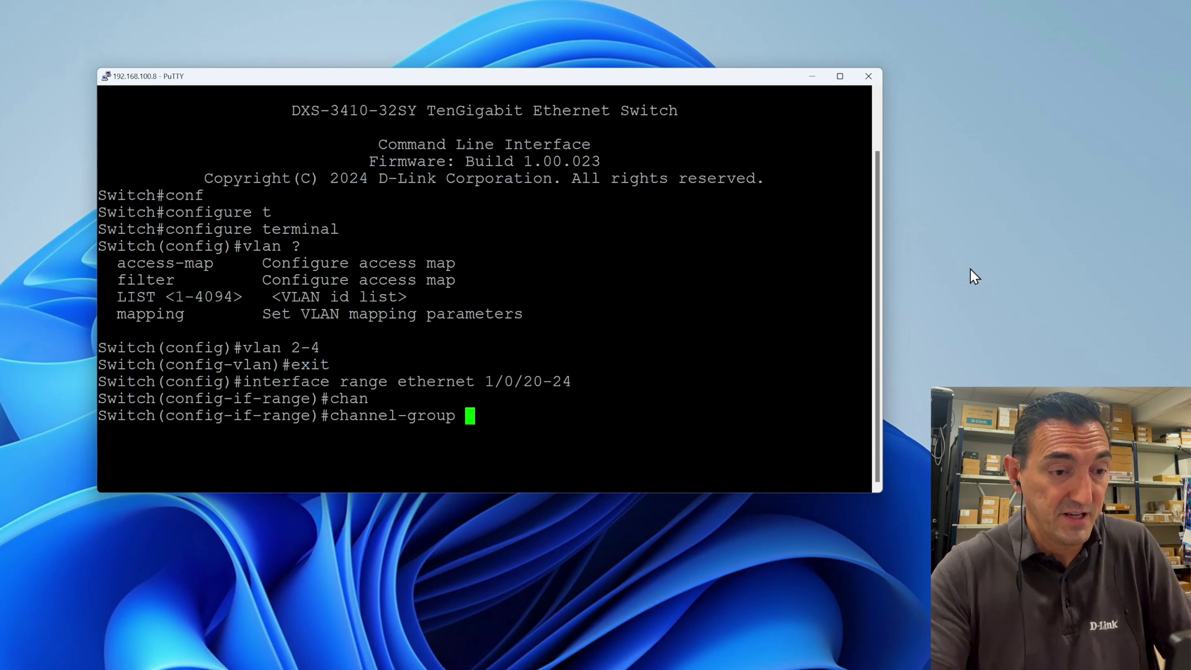
{"action": "type", "text": "2"}
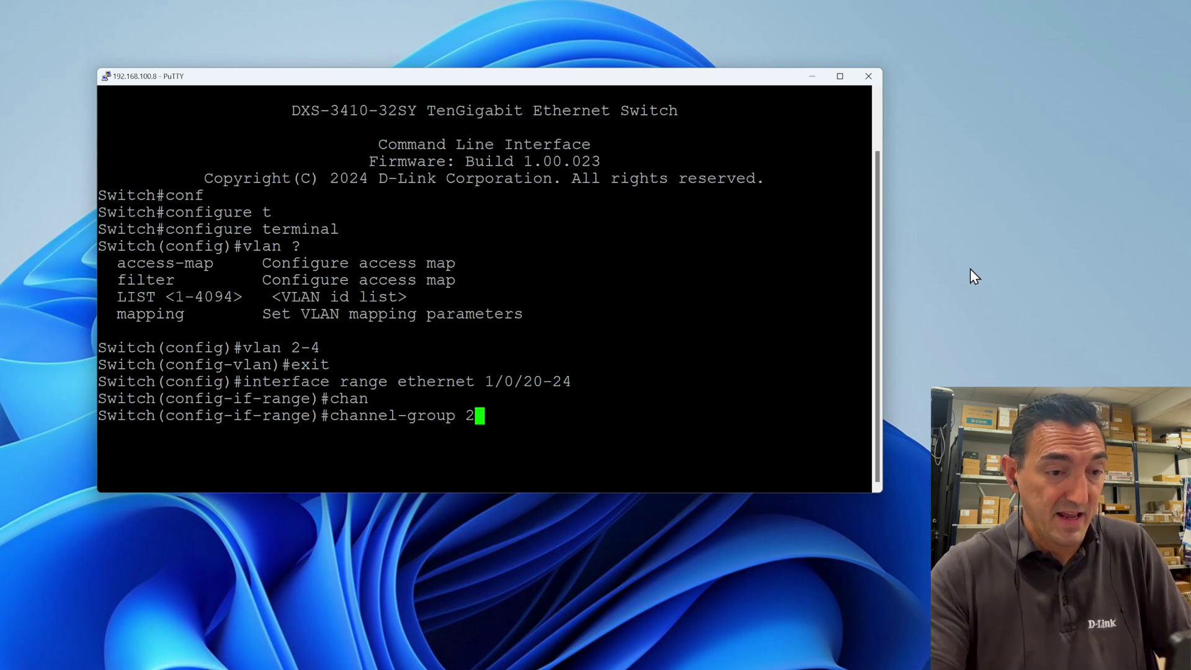
{"action": "type", "text": " mode active"}
{"action": "key", "text": "Return"}
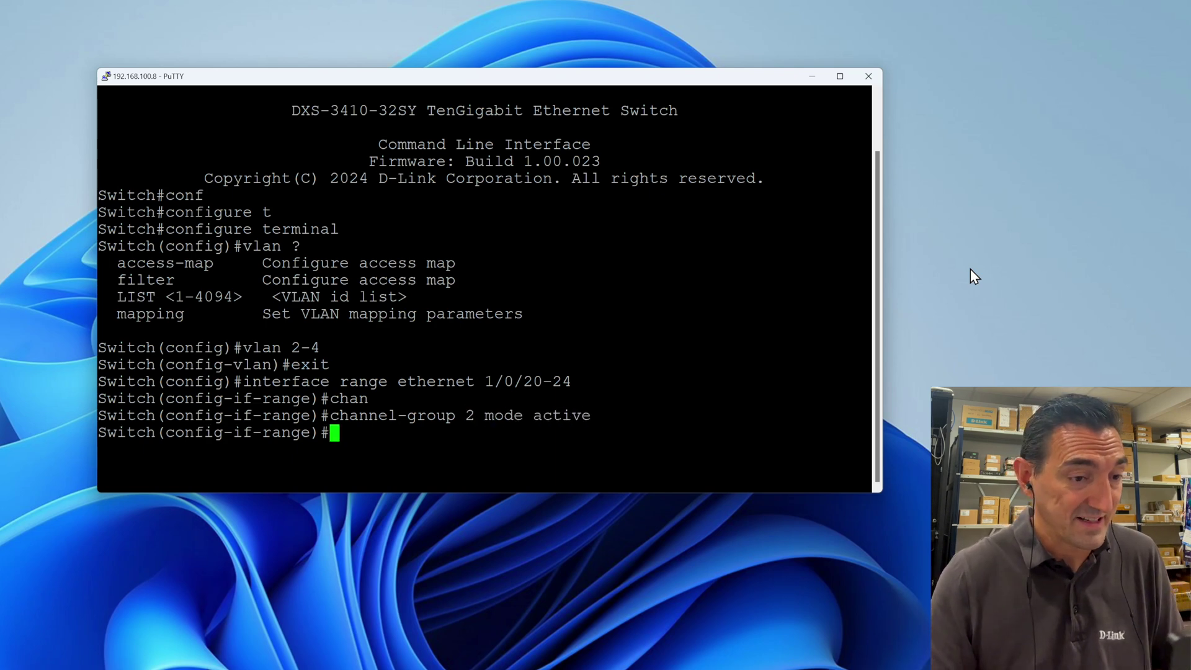